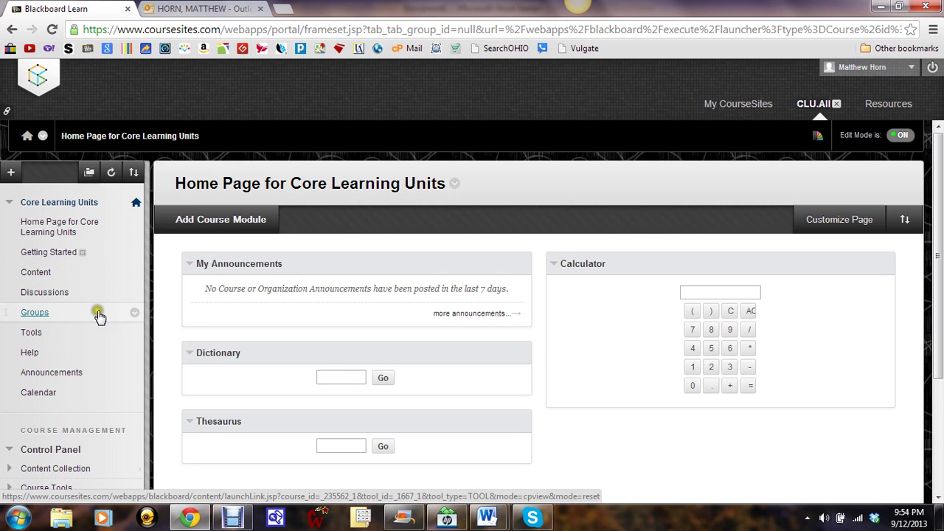
Open the course's Content area and look through its list of course folders and their descriptions
{"action": "left_click", "coordinate": [40, 278]}
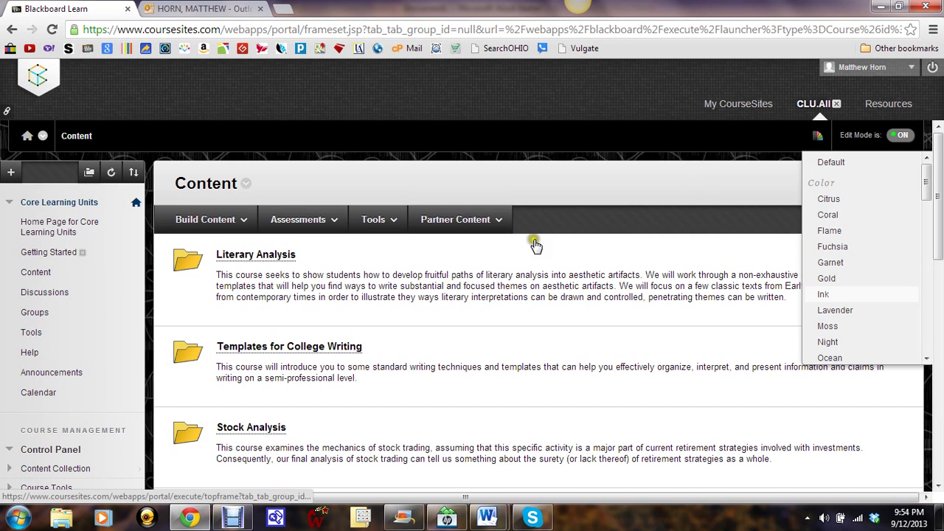
{"action": "scroll", "coordinate": [223, 231], "scroll_direction": "down", "scroll_amount": 1}
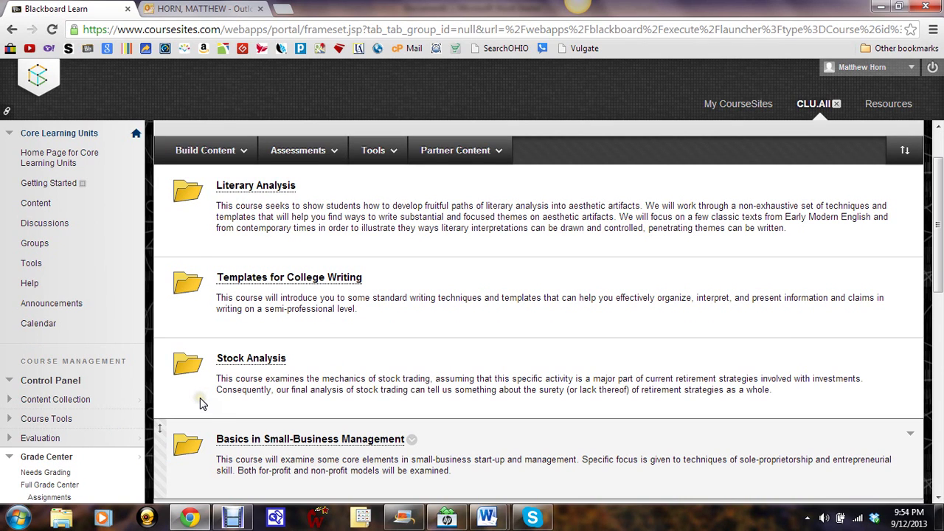
{"action": "scroll", "coordinate": [200, 398], "scroll_direction": "up", "scroll_amount": 1}
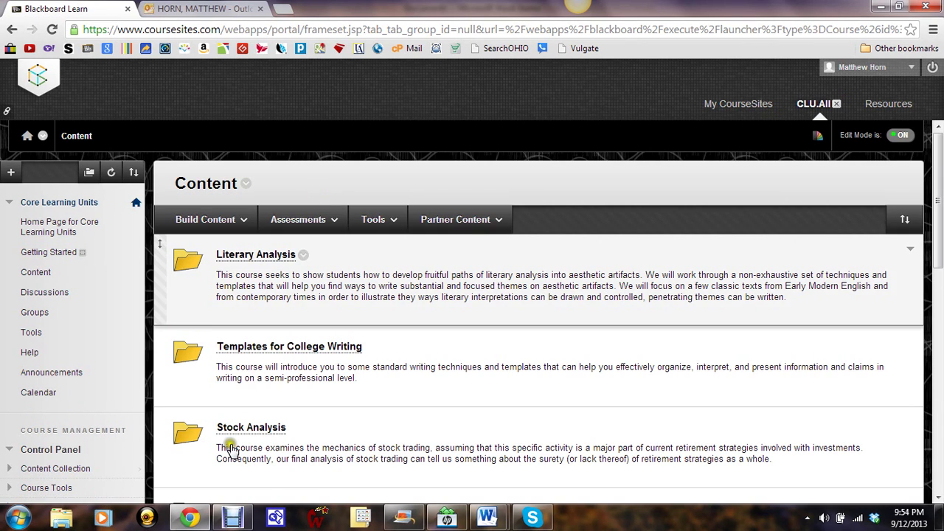
{"action": "scroll", "coordinate": [230, 448], "scroll_direction": "down", "scroll_amount": 2}
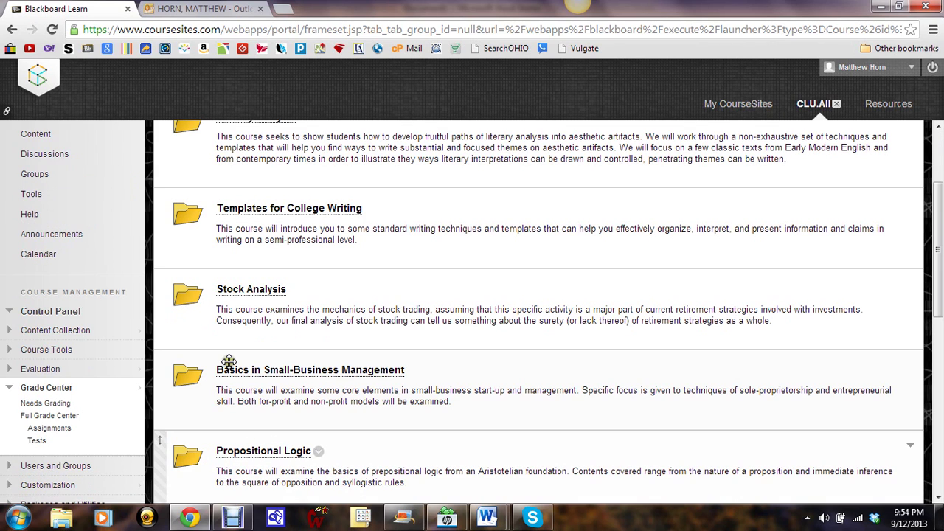
{"action": "scroll", "coordinate": [228, 362], "scroll_direction": "up", "scroll_amount": 1}
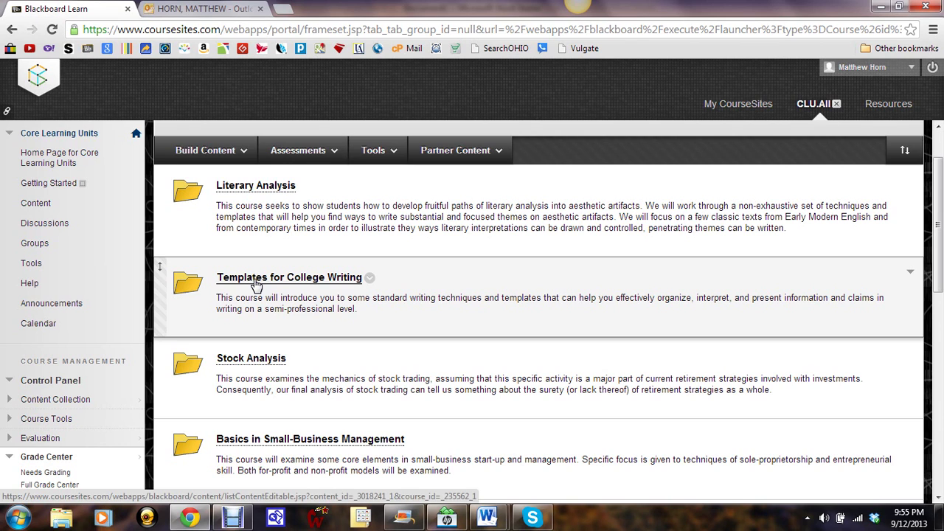
{"action": "scroll", "coordinate": [304, 322], "scroll_direction": "down", "scroll_amount": 1}
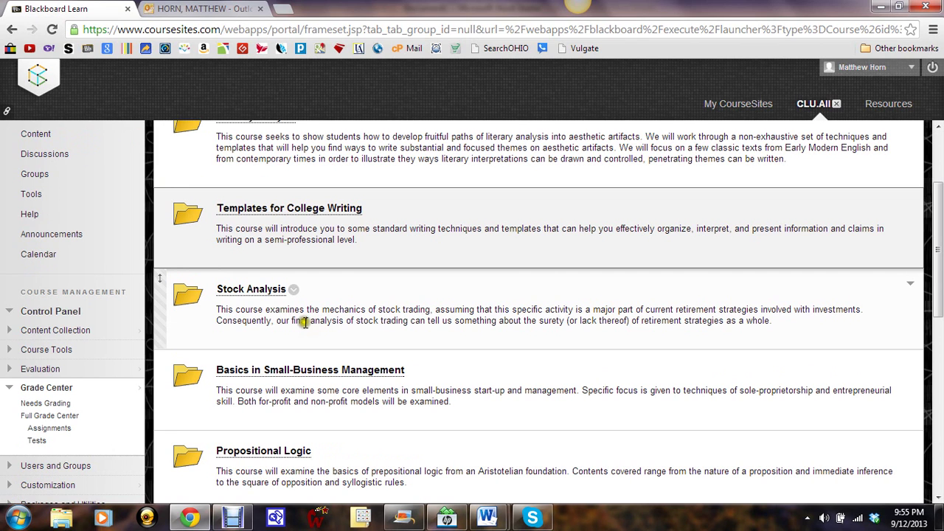
{"action": "scroll", "coordinate": [288, 281], "scroll_direction": "down", "scroll_amount": 5}
{"action": "scroll", "coordinate": [276, 242], "scroll_direction": "up", "scroll_amount": 2}
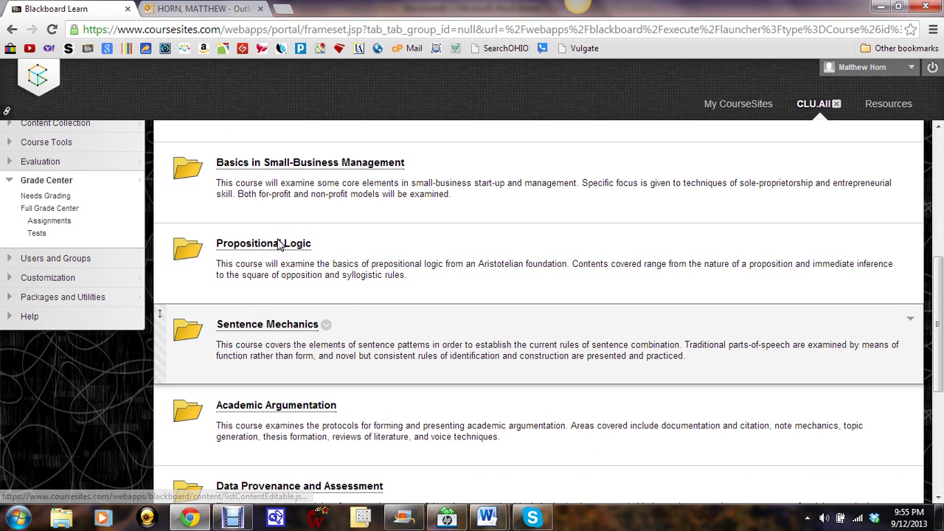
{"action": "left_click", "coordinate": [253, 242]}
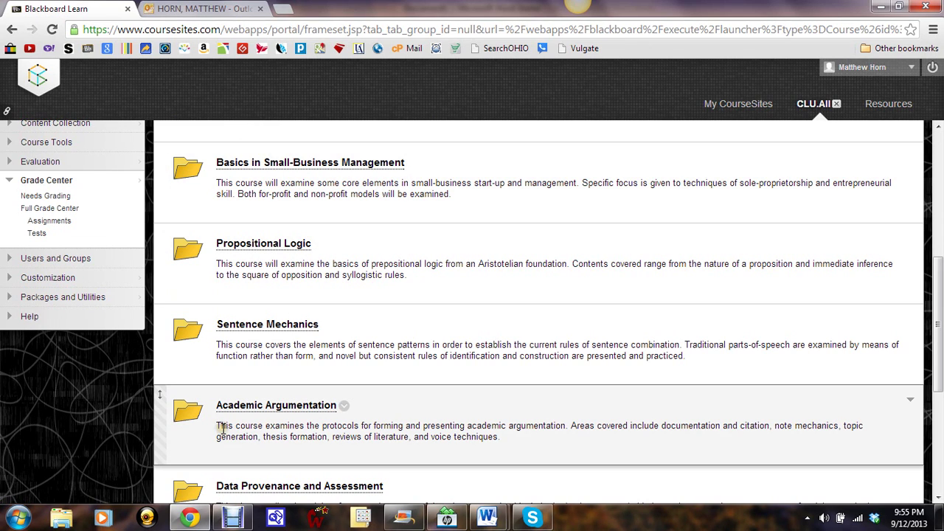
{"action": "scroll", "coordinate": [236, 399], "scroll_direction": "up", "scroll_amount": 5}
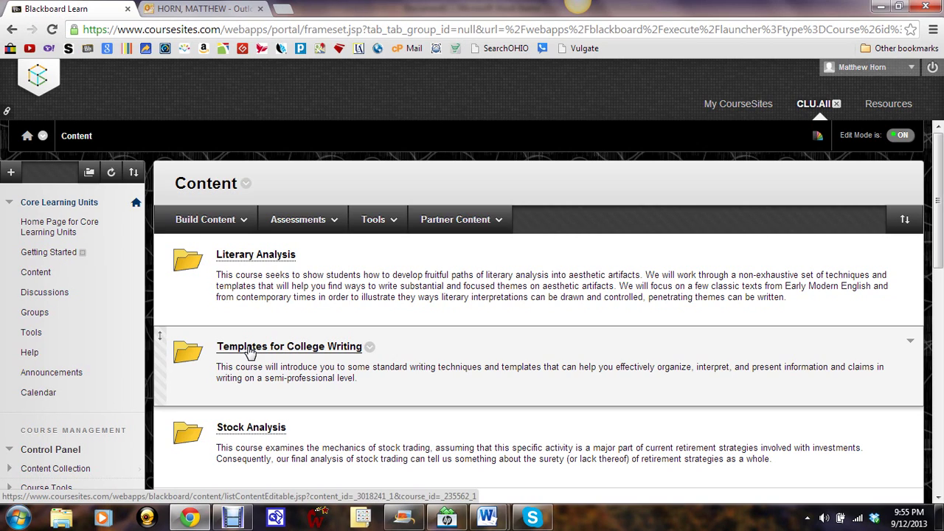
Open the Templates for College Writing folder and review its notes, assignment folders, test folder and Miscellaneous folder
{"action": "left_click", "coordinate": [190, 346]}
{"action": "left_click", "coordinate": [250, 353]}
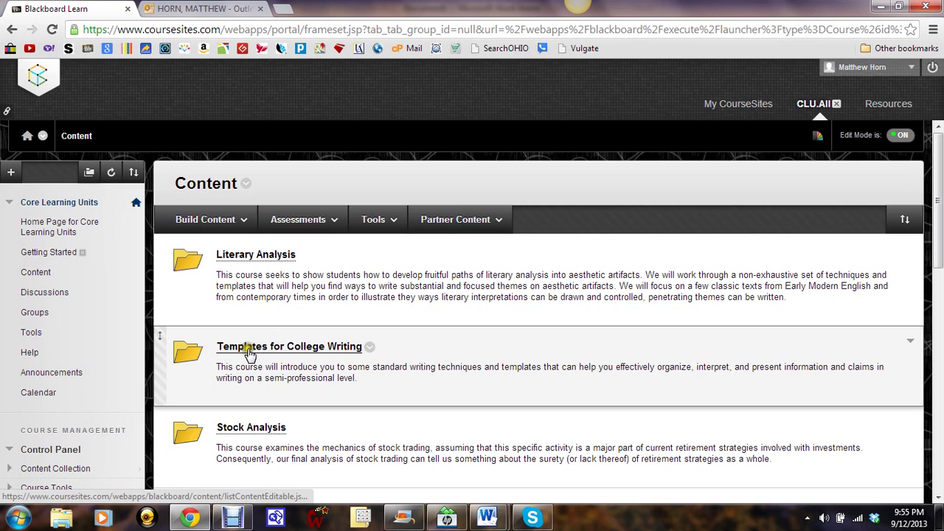
{"action": "left_click", "coordinate": [249, 352]}
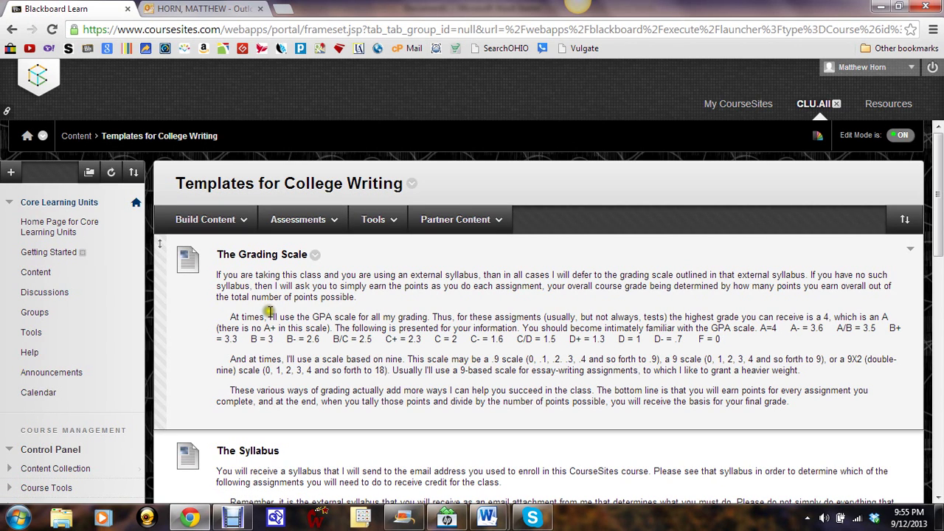
{"action": "scroll", "coordinate": [270, 311], "scroll_direction": "down", "scroll_amount": 5}
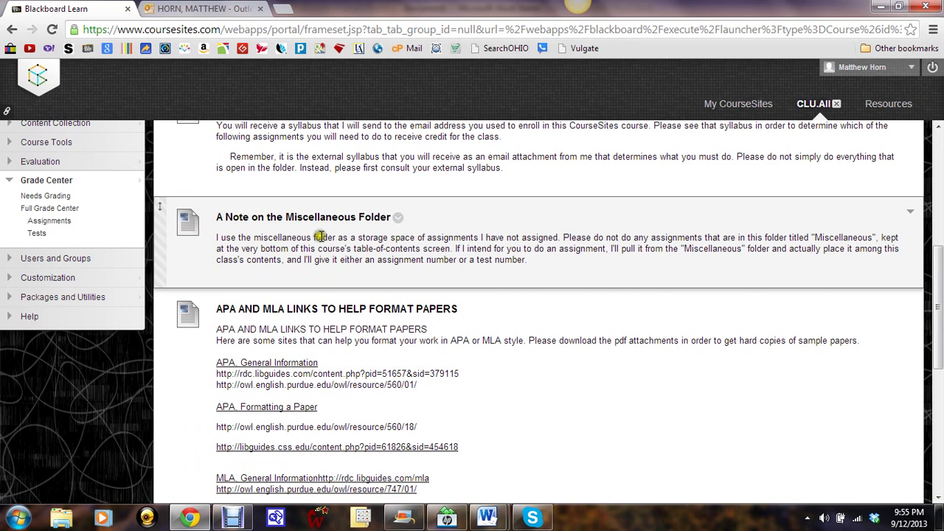
{"action": "scroll", "coordinate": [324, 281], "scroll_direction": "down", "scroll_amount": 4}
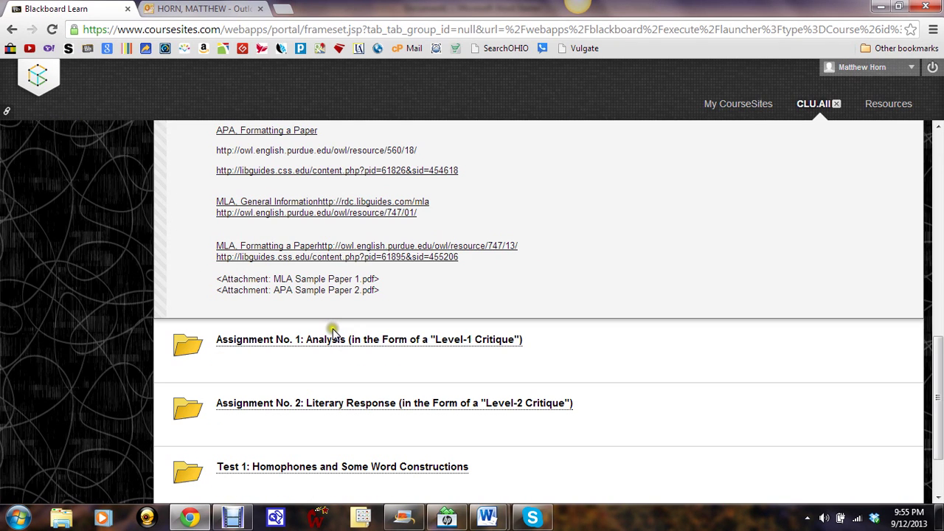
{"action": "scroll", "coordinate": [333, 332], "scroll_direction": "down", "scroll_amount": 1}
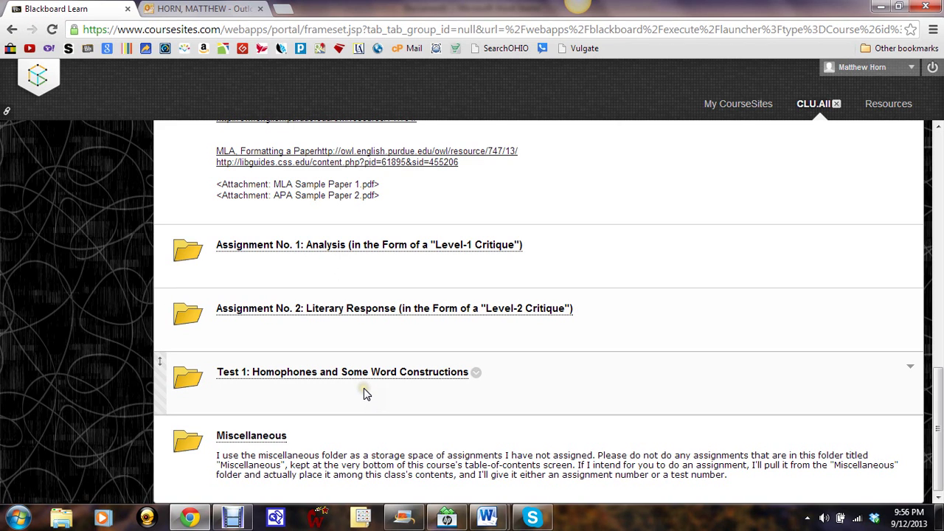
{"action": "scroll", "coordinate": [363, 393], "scroll_direction": "up", "scroll_amount": 8}
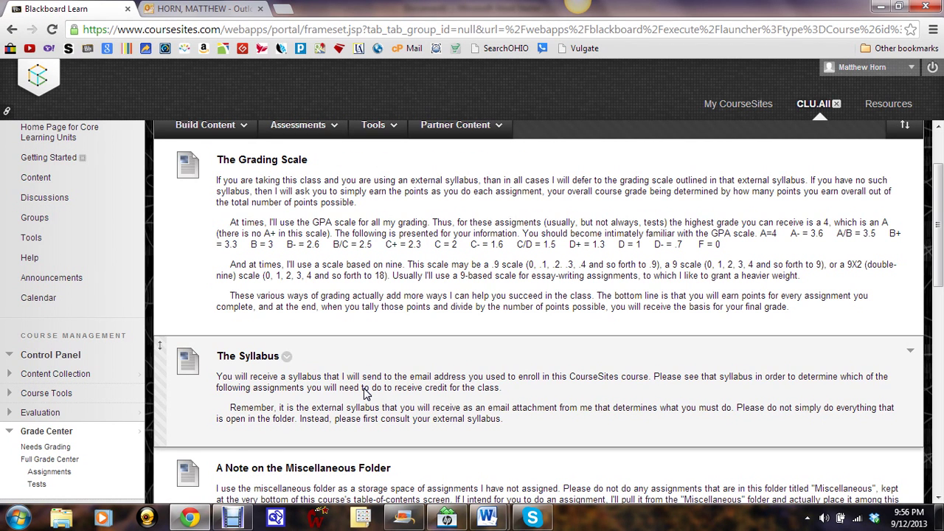
{"action": "scroll", "coordinate": [364, 393], "scroll_direction": "up", "scroll_amount": 2}
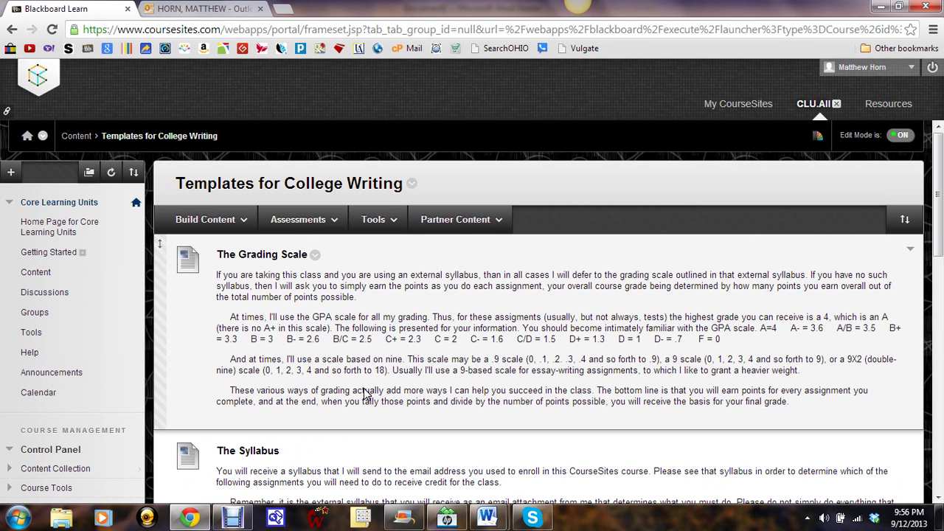
Return to the main Content list with all the course folders
{"action": "left_click", "coordinate": [205, 219]}
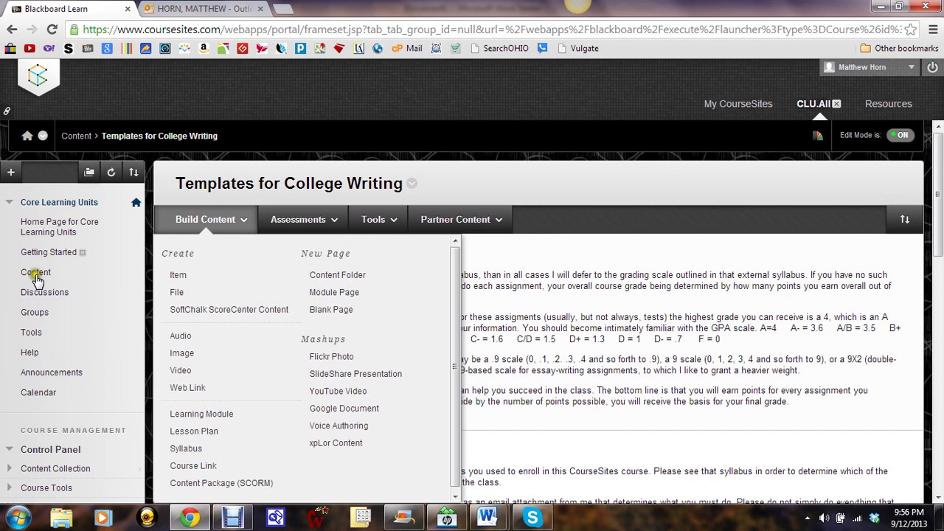
{"action": "left_click", "coordinate": [36, 278]}
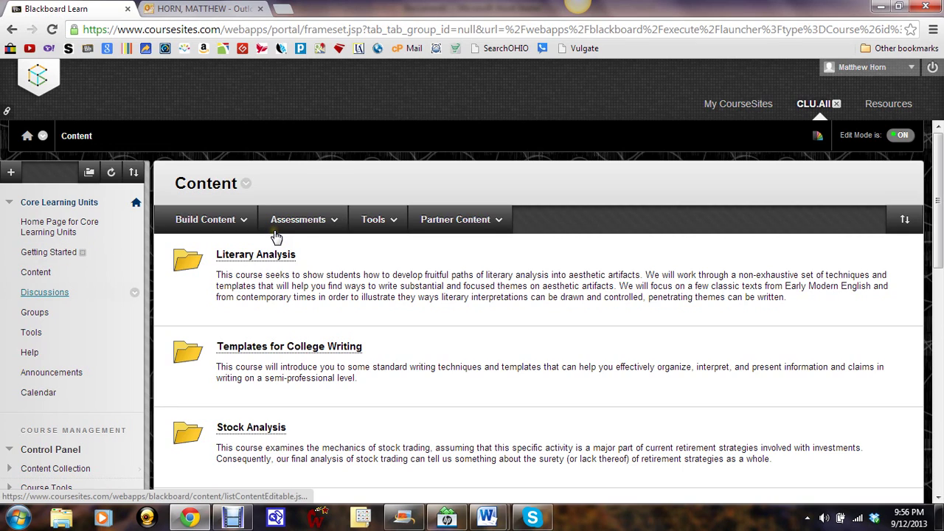
{"action": "left_click", "coordinate": [349, 189]}
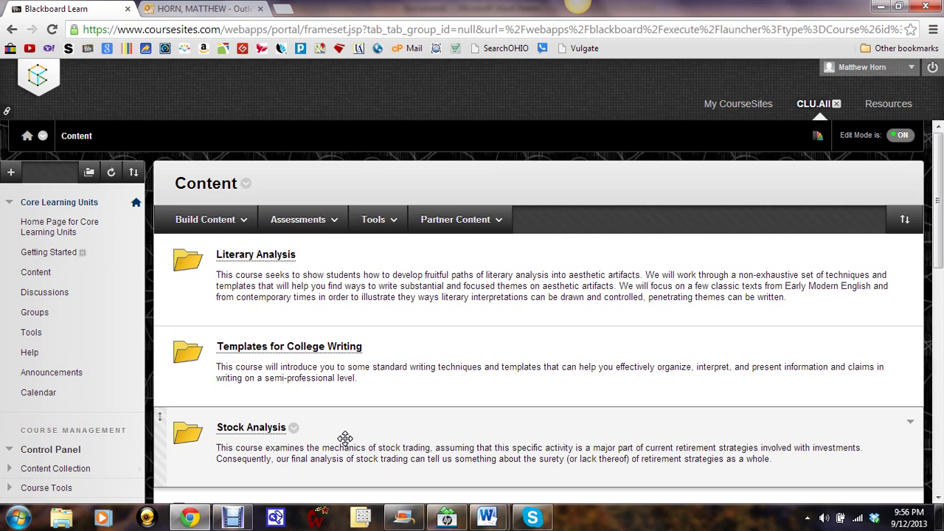
{"action": "left_click", "coordinate": [825, 103]}
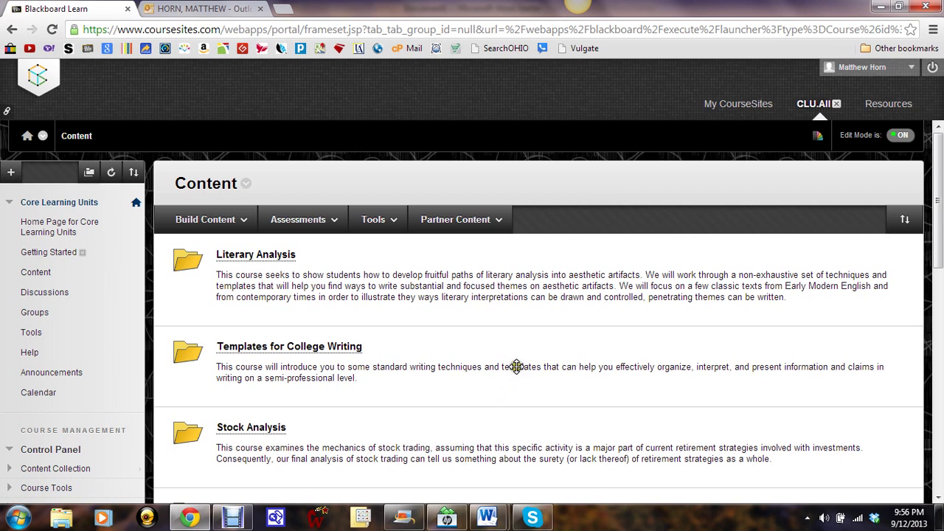
{"action": "left_click", "coordinate": [252, 425]}
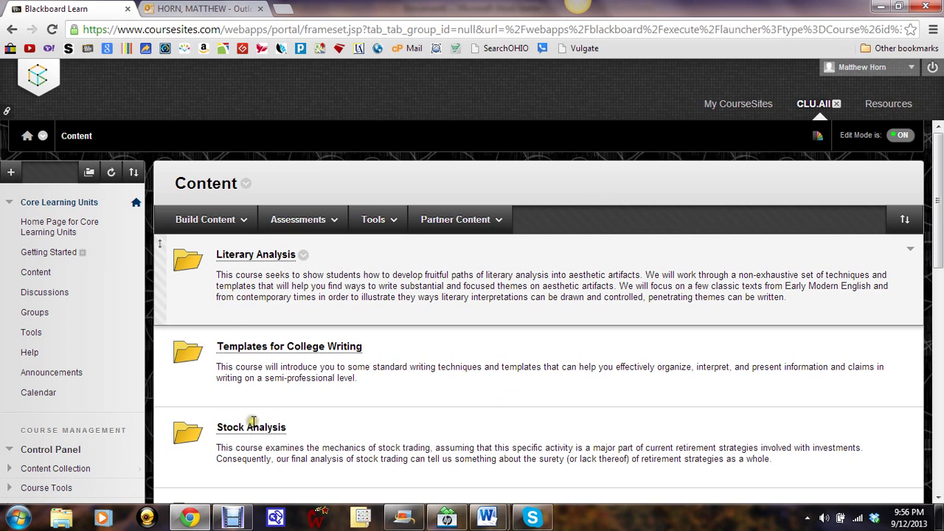
{"action": "left_click", "coordinate": [29, 314]}
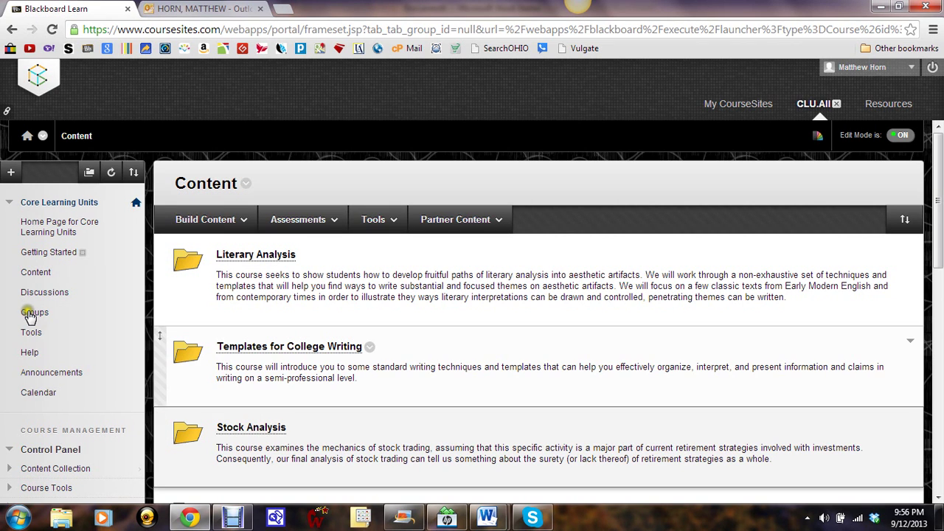
Open the Full Grade Center for the Core Learning Units course
{"action": "scroll", "coordinate": [288, 299], "scroll_direction": "down", "scroll_amount": 2}
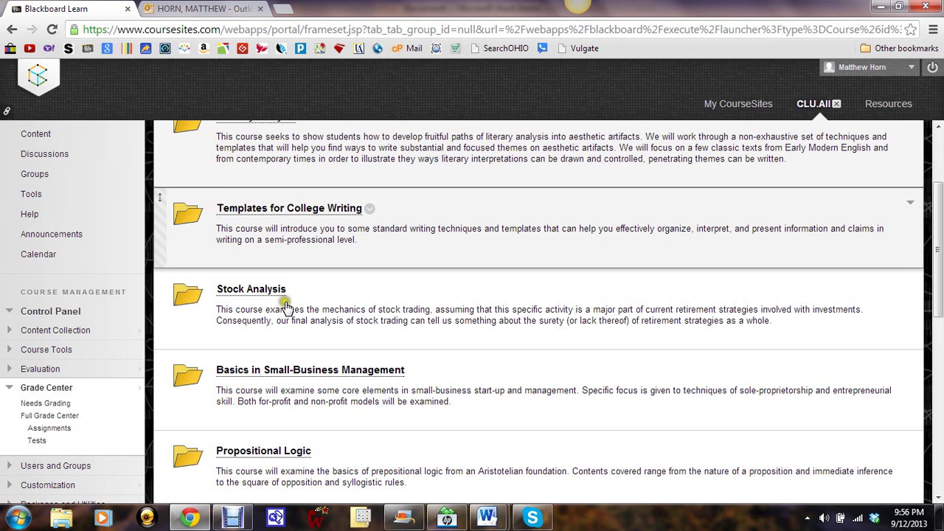
{"action": "scroll", "coordinate": [286, 306], "scroll_direction": "down", "scroll_amount": 1}
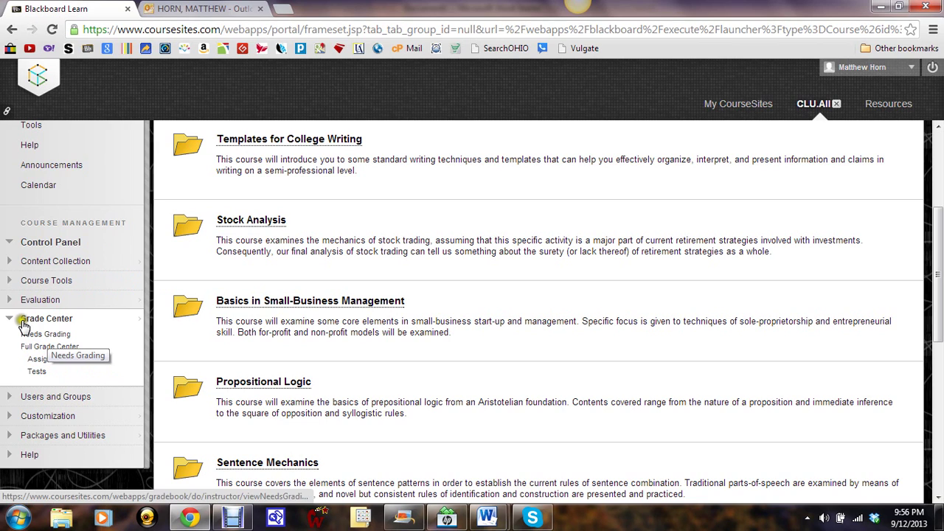
{"action": "left_click", "coordinate": [50, 318]}
{"action": "left_click", "coordinate": [49, 319]}
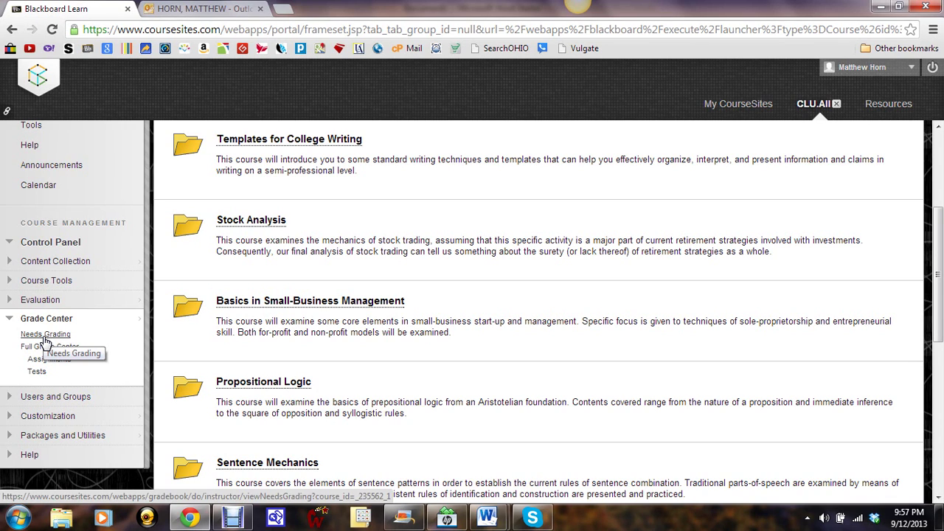
{"action": "left_click", "coordinate": [37, 349]}
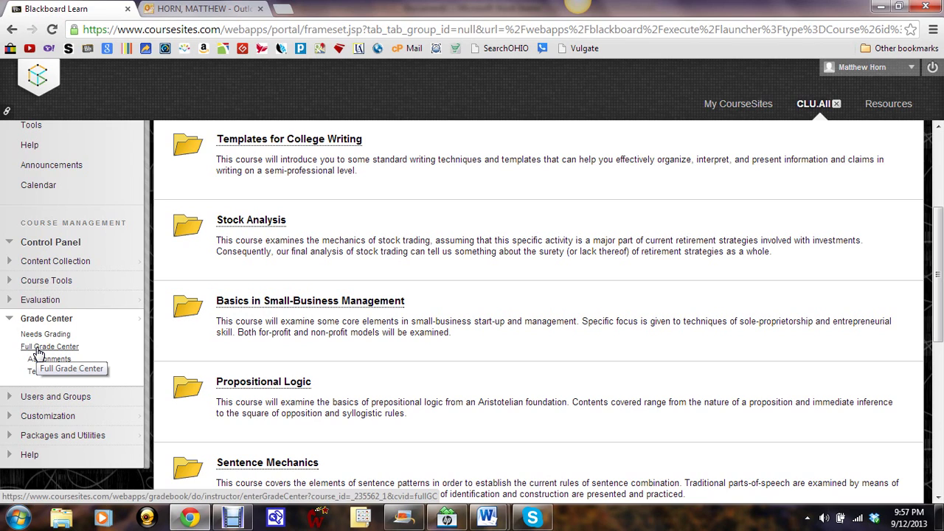
{"action": "left_click", "coordinate": [38, 353]}
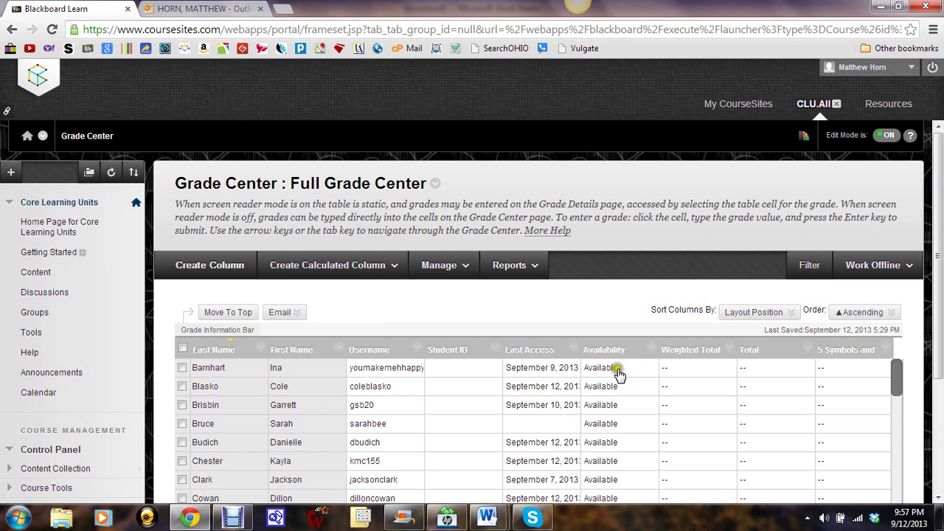
Look through the student rows of the Full Grade Center table, including their last access and availability
{"action": "scroll", "coordinate": [421, 406], "scroll_direction": "down", "scroll_amount": 2}
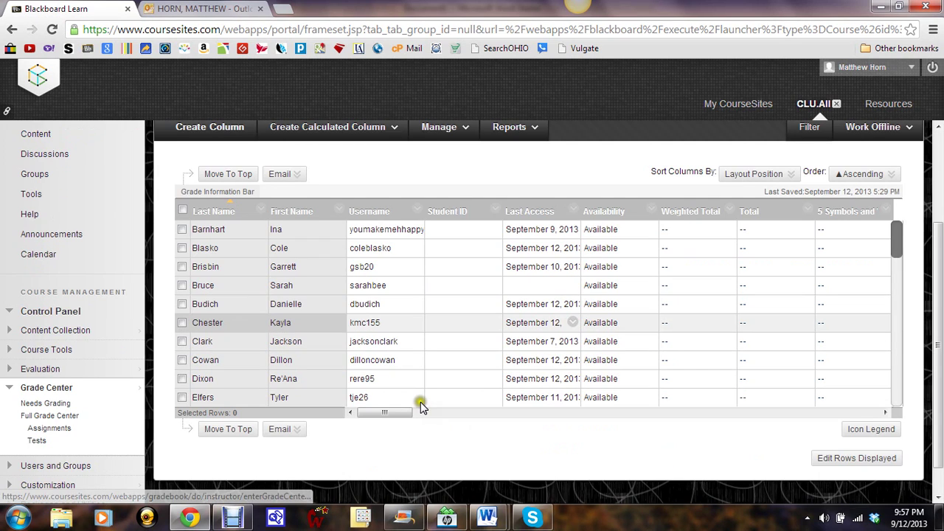
{"action": "scroll", "coordinate": [897, 233], "scroll_direction": "down", "scroll_amount": 1}
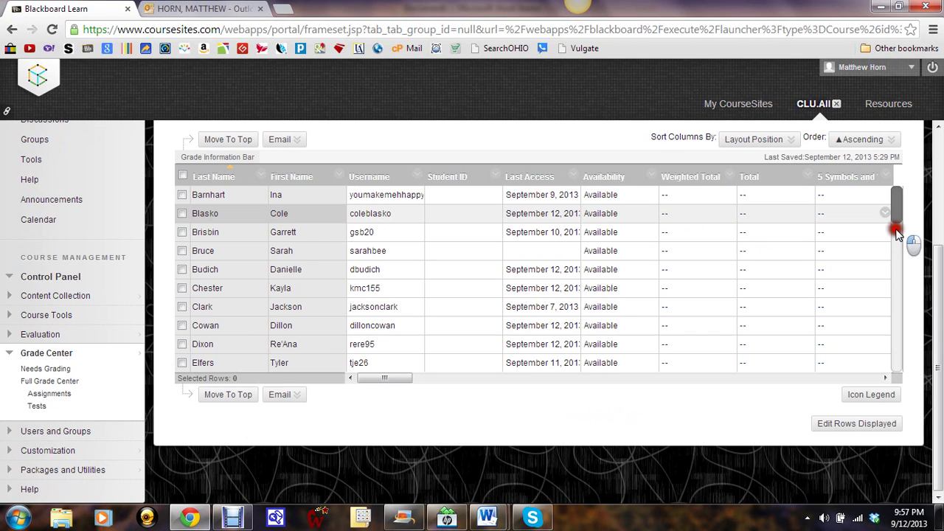
{"action": "scroll", "coordinate": [898, 233], "scroll_direction": "down", "scroll_amount": 1}
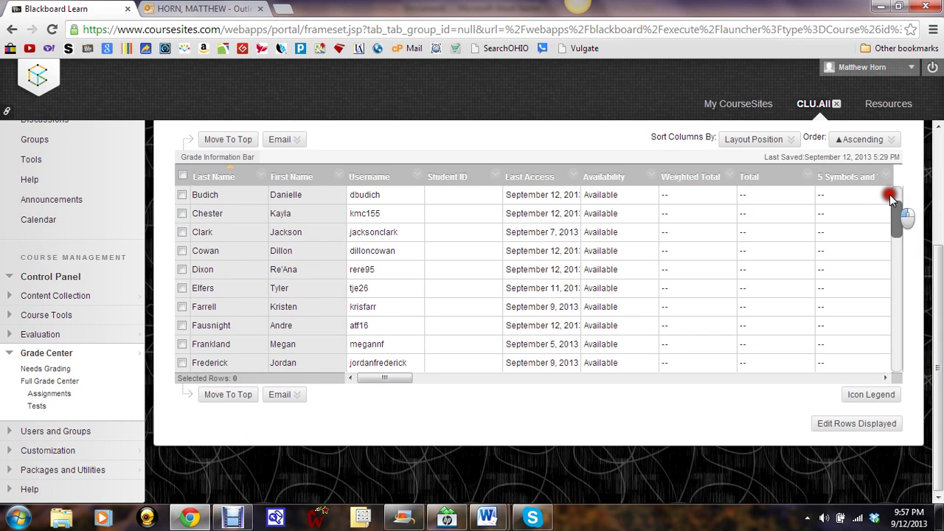
{"action": "scroll", "coordinate": [894, 197], "scroll_direction": "up", "scroll_amount": 1}
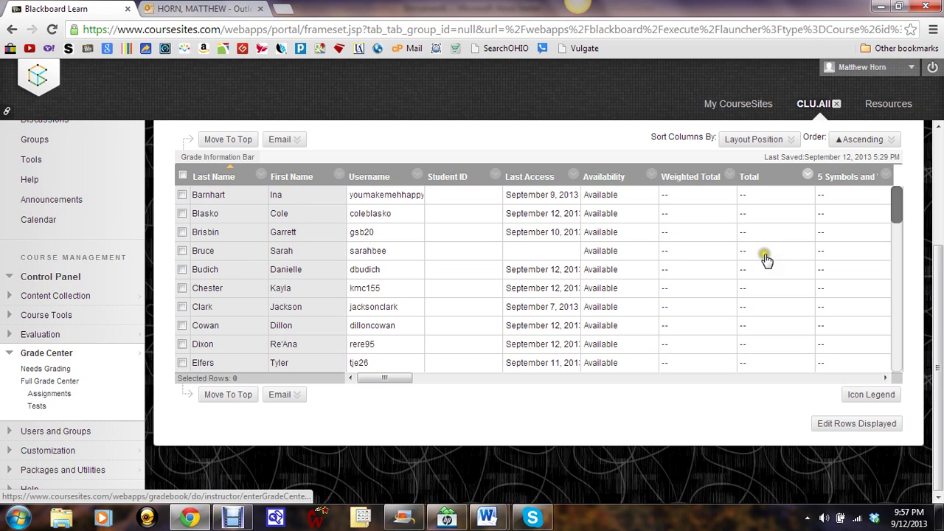
Examine the assignment columns across the grade table, from 5 Symbols through the Field Research and Standard Word Usage assignments
{"action": "left_click", "coordinate": [886, 379]}
{"action": "left_click", "coordinate": [886, 380]}
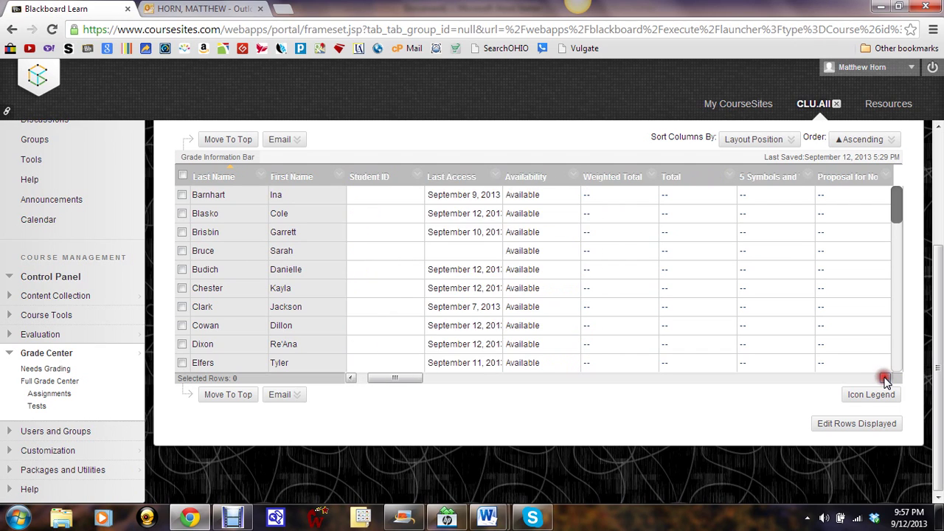
{"action": "left_click", "coordinate": [886, 379]}
{"action": "left_click", "coordinate": [886, 379]}
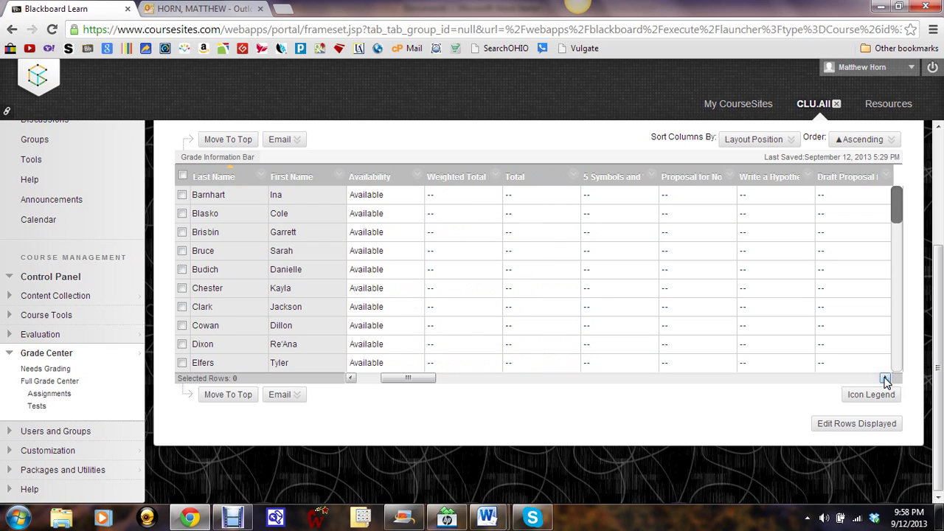
{"action": "left_click", "coordinate": [886, 379]}
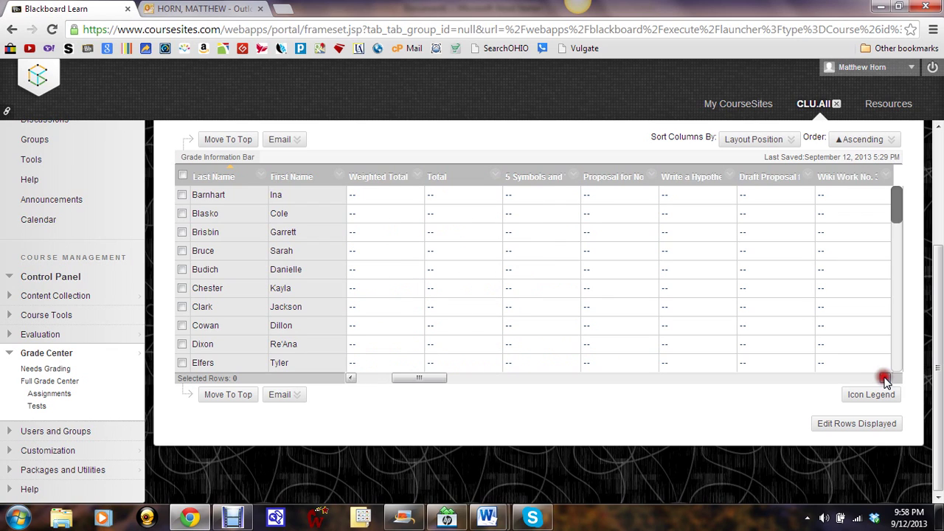
{"action": "left_click", "coordinate": [886, 379]}
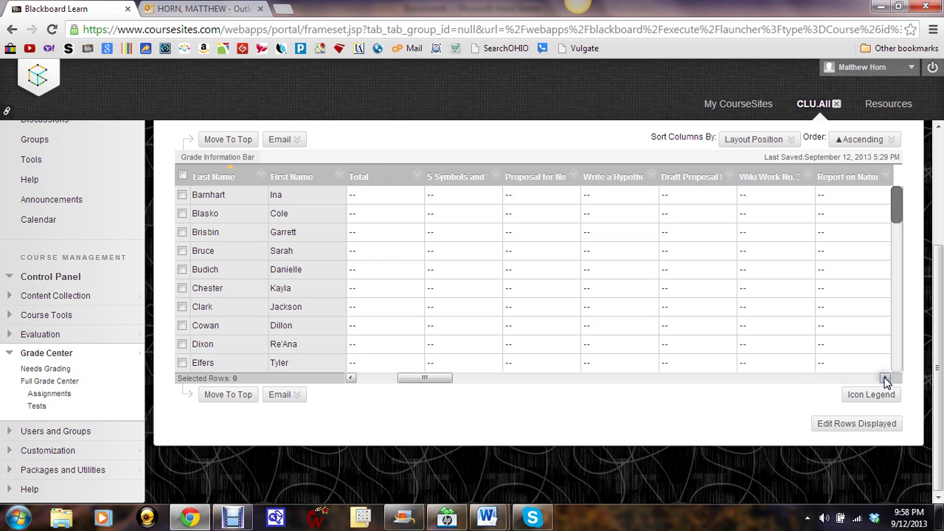
{"action": "left_click", "coordinate": [886, 379]}
{"action": "left_click", "coordinate": [886, 379]}
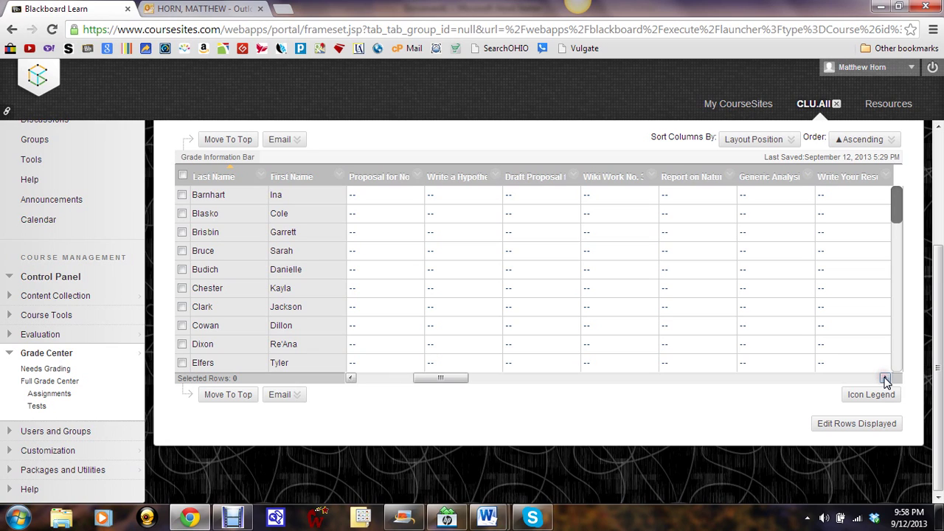
{"action": "left_click", "coordinate": [886, 380]}
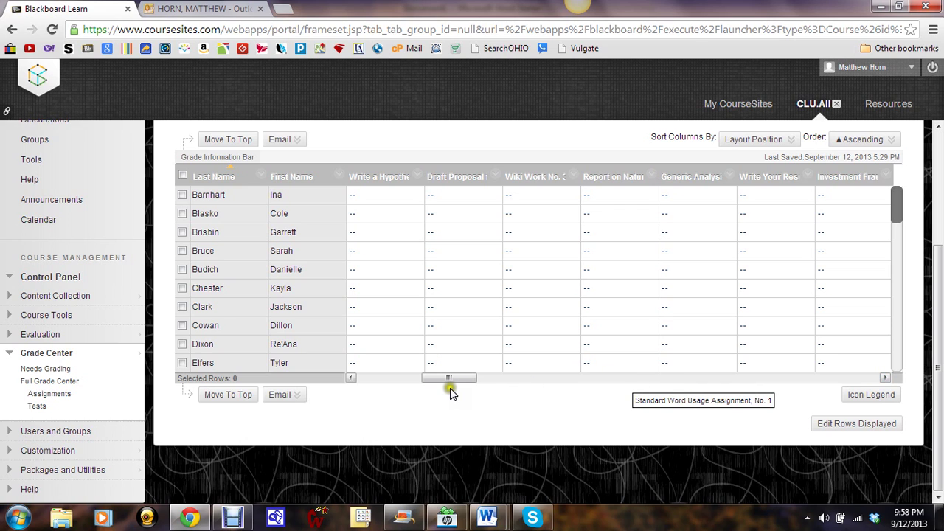
{"action": "left_click_drag", "start_coordinate": [451, 378], "coordinate": [624, 383]}
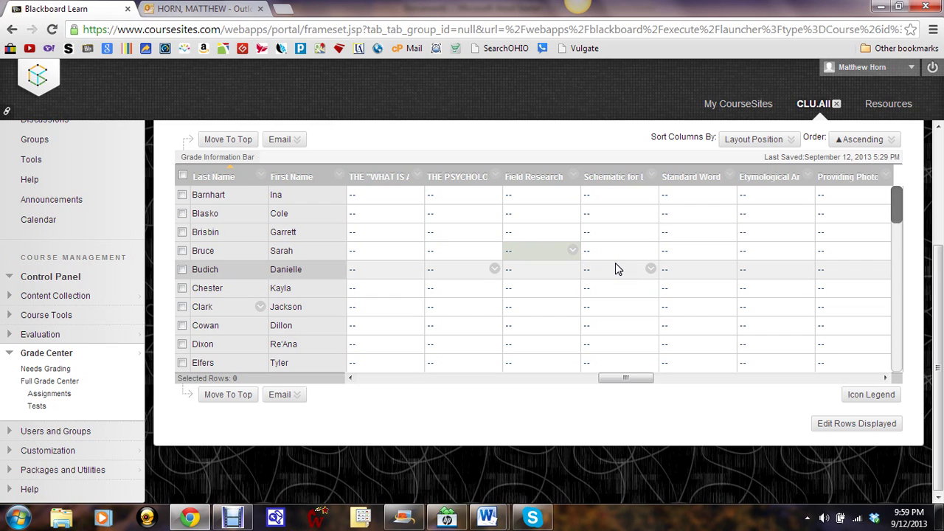
View the Quick Column Information for the Total column, including its points possible, and close it
{"action": "left_click_drag", "start_coordinate": [617, 378], "coordinate": [377, 382]}
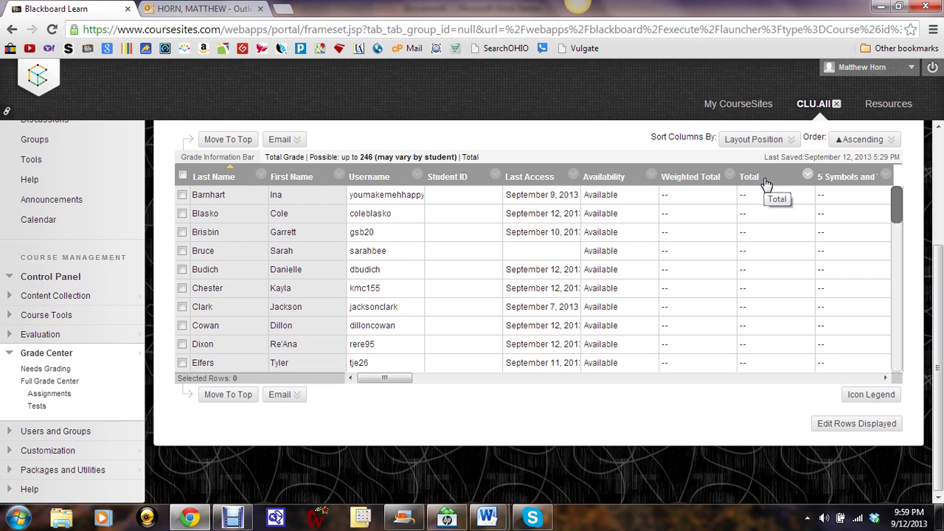
{"action": "left_click", "coordinate": [803, 177]}
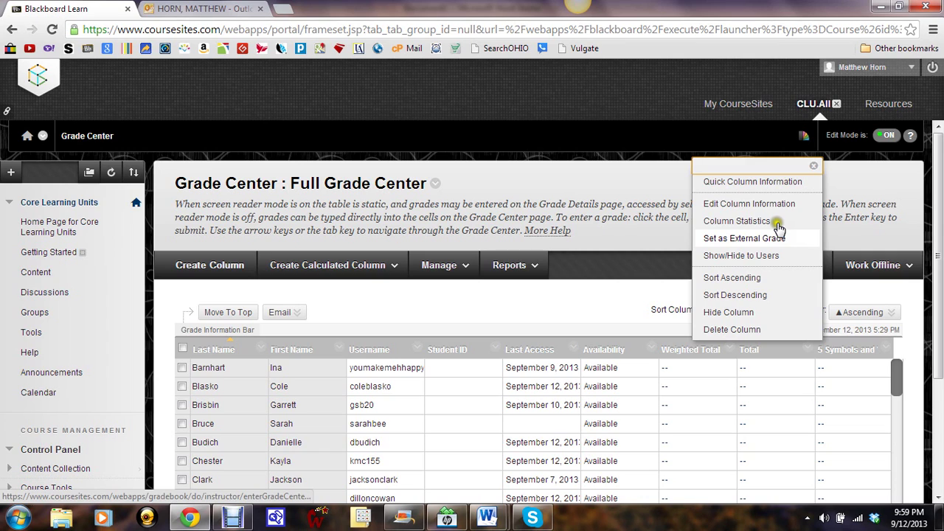
{"action": "left_click", "coordinate": [751, 181]}
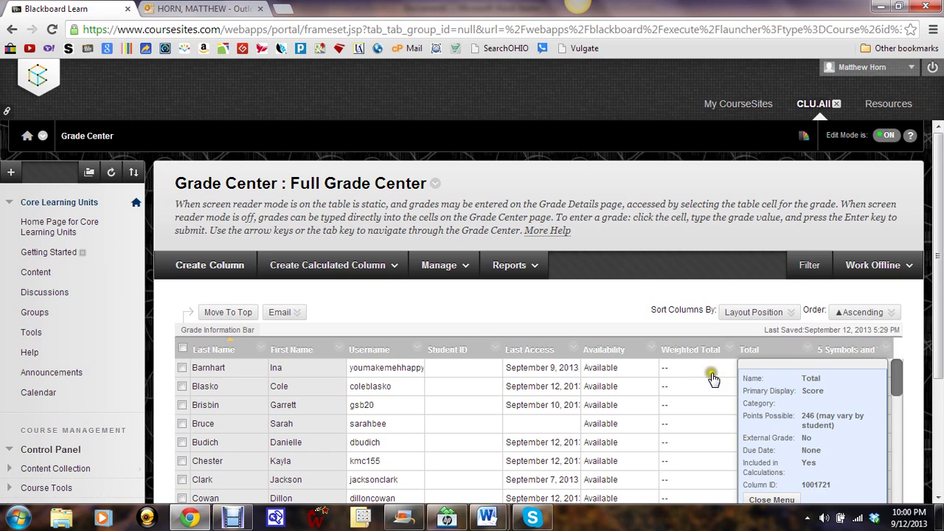
{"action": "scroll", "coordinate": [712, 378], "scroll_direction": "down", "scroll_amount": 2}
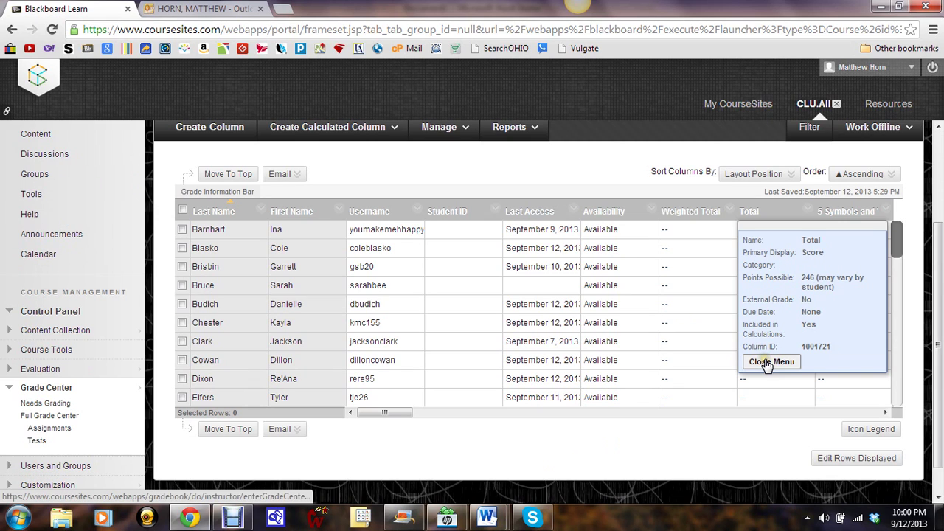
{"action": "left_click", "coordinate": [771, 362]}
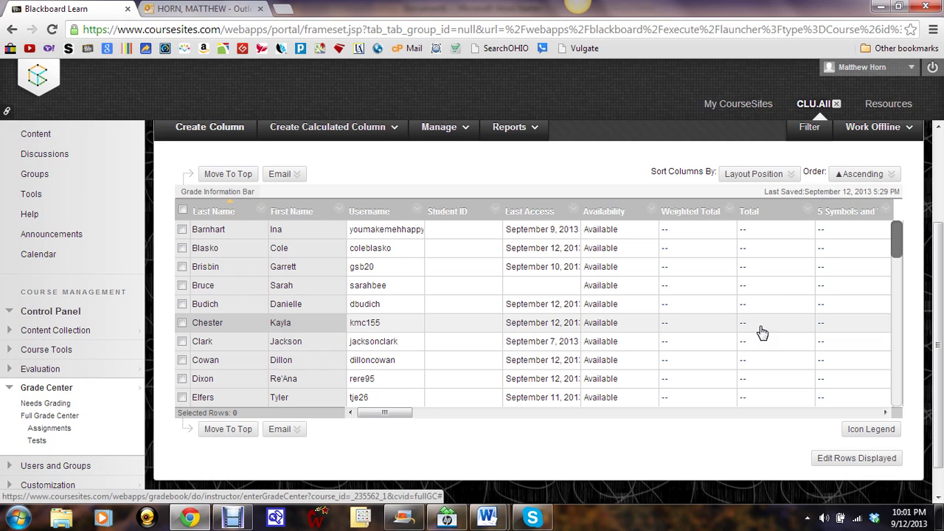
Review the middle assignment columns, such as Graph Analysis and the psychological connection to stocks, and return to the first columns
{"action": "left_click", "coordinate": [593, 414]}
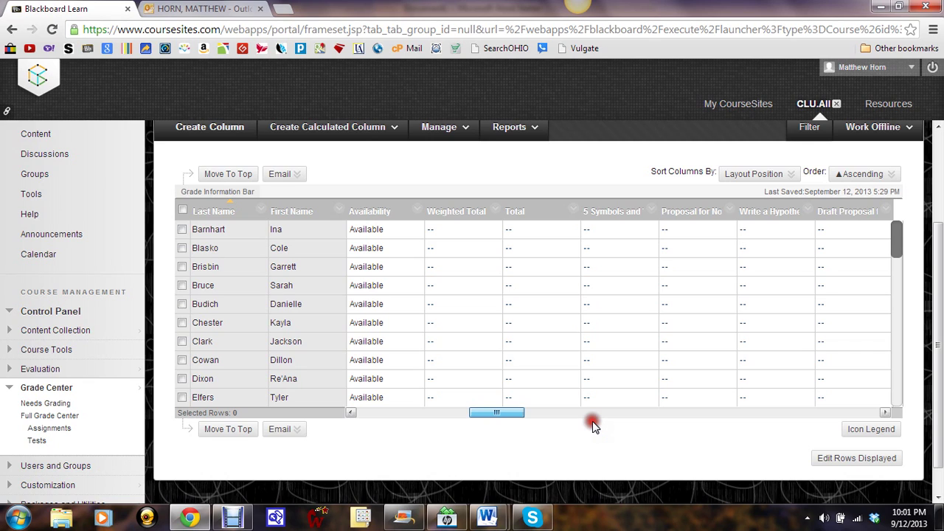
{"action": "left_click", "coordinate": [550, 415]}
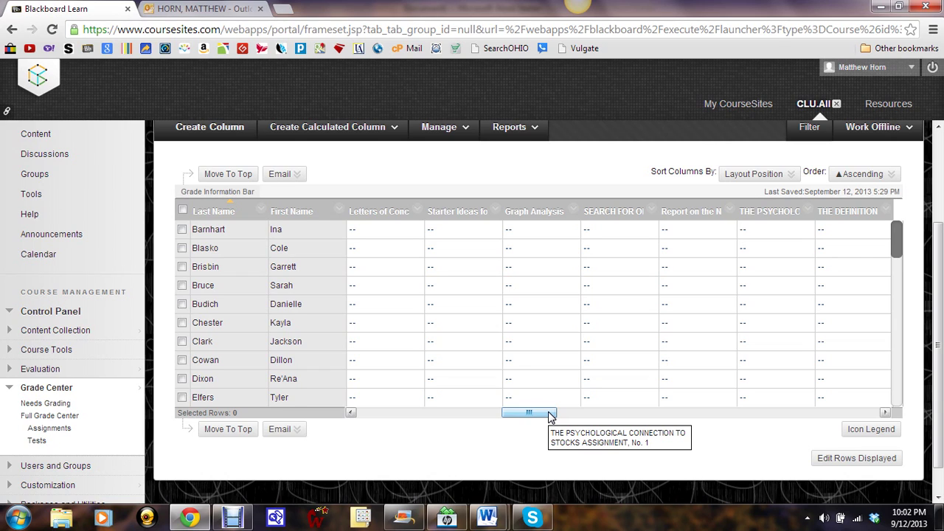
{"action": "left_click_drag", "start_coordinate": [550, 416], "coordinate": [378, 419]}
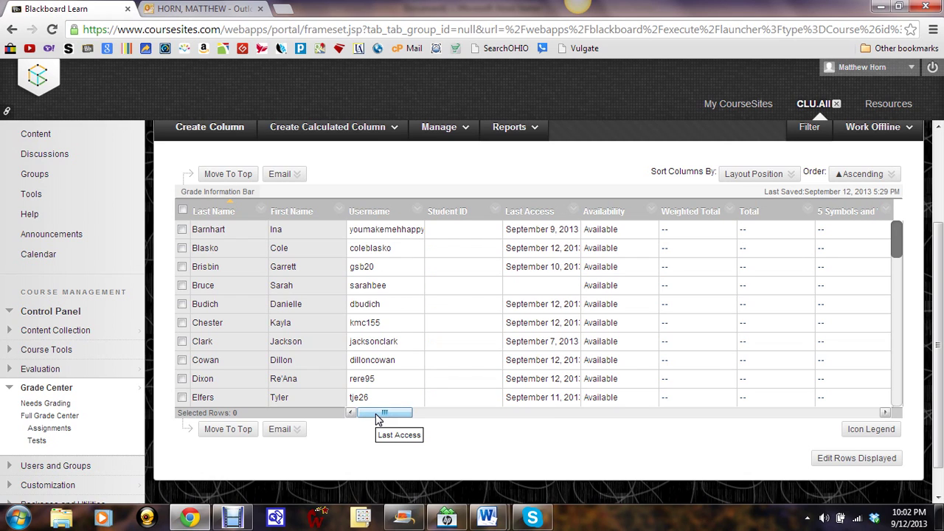